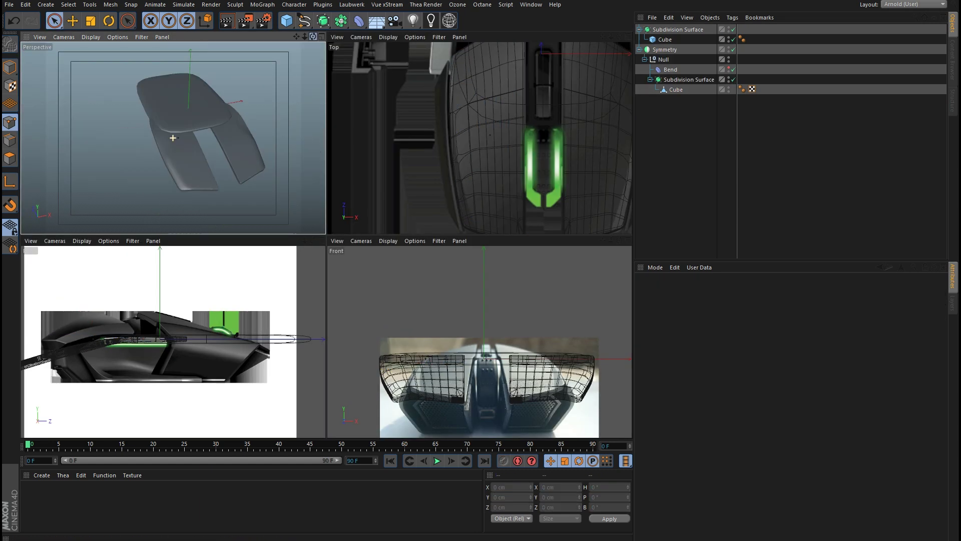
Flatten the new cube into a thin slab, make it editable, and switch to point editing over the centre strip
{"action": "key", "text": "t"}
{"action": "left_click_drag", "start_coordinate": [140, 119], "coordinate": [121, 93]}
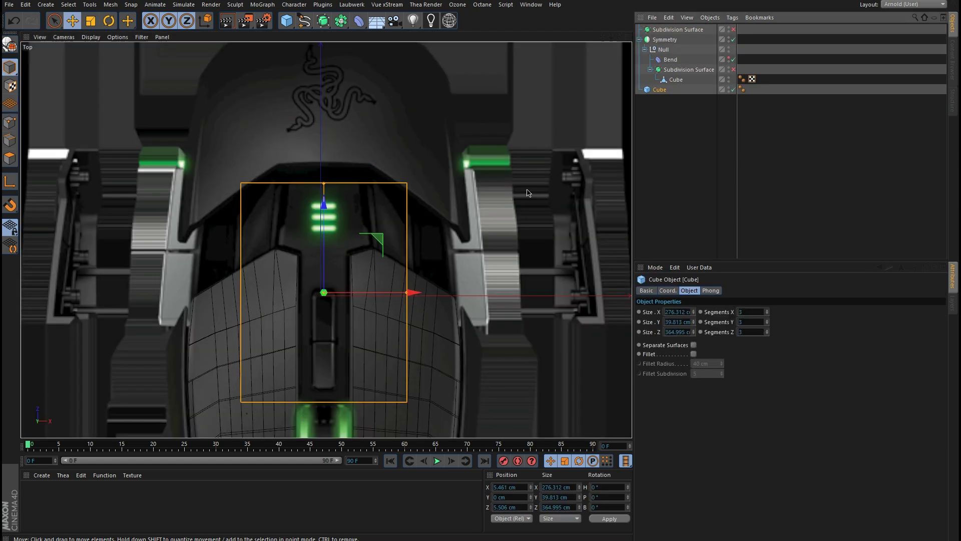
{"action": "key", "text": "c"}
{"action": "scroll", "coordinate": [230, 222], "scroll_direction": "up", "scroll_amount": 3}
{"action": "key", "text": "9"}
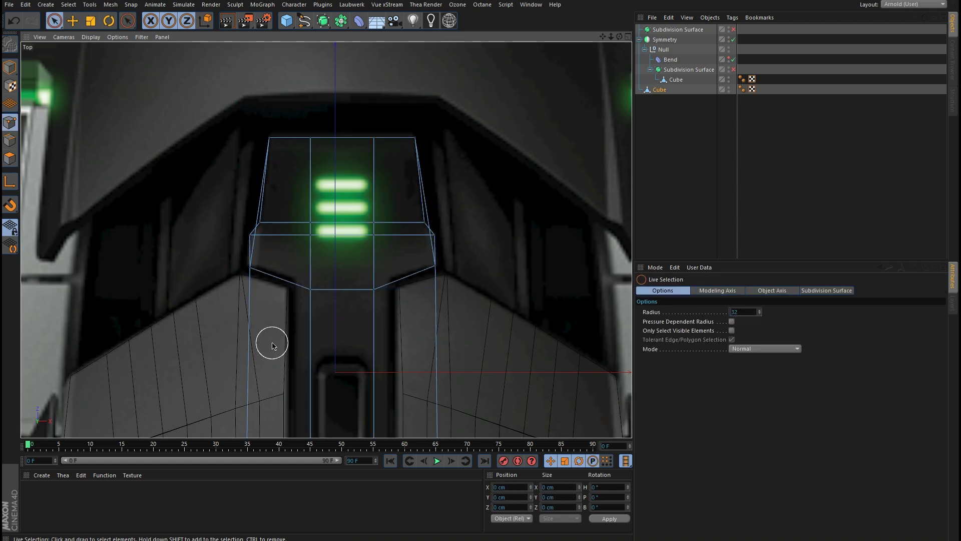
{"action": "middle_click_drag", "start_coordinate": [272, 345], "coordinate": [237, 204]}
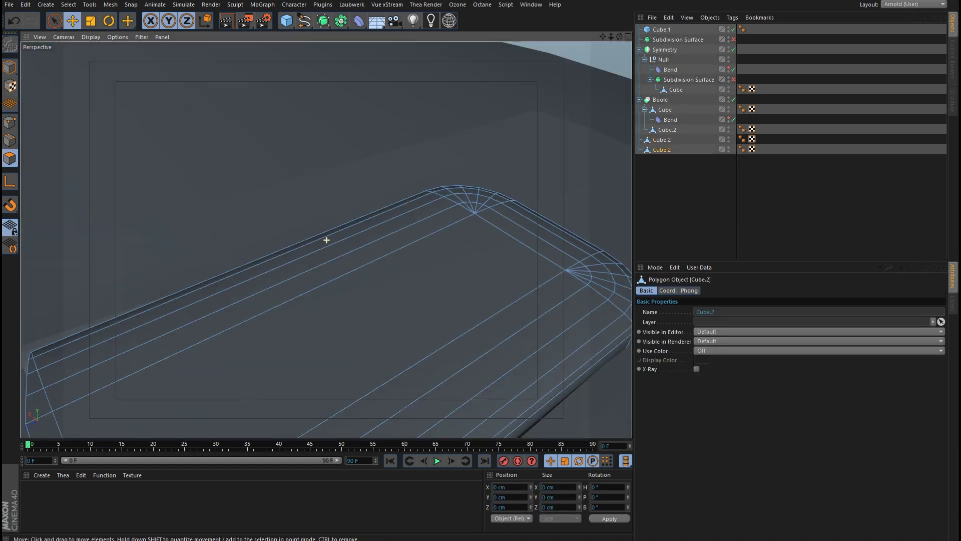
Bring up the mesh commands menu to untriangulate the panel's polygons
{"action": "right_click", "coordinate": [443, 170]}
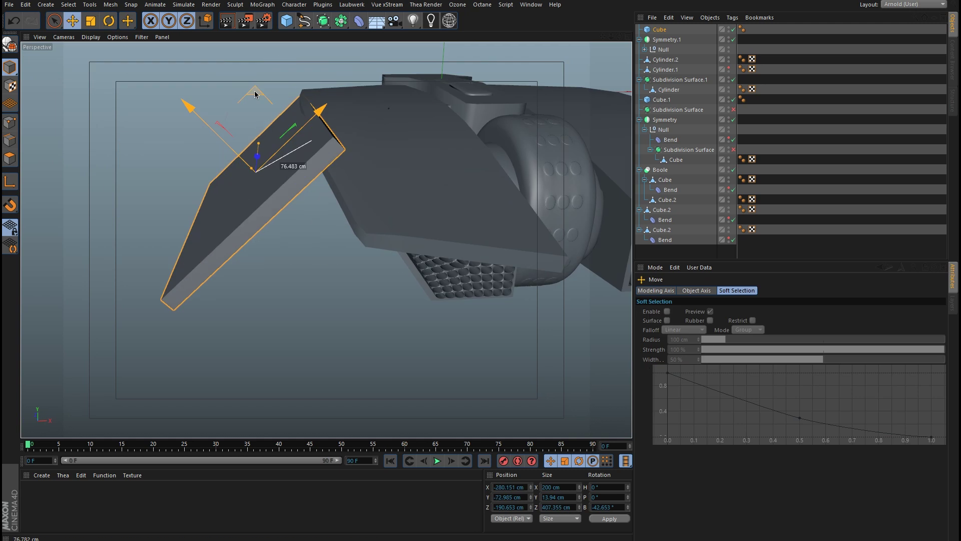
Select the angled side plank and slide it about 326 cm into place
{"action": "left_click", "coordinate": [656, 28]}
{"action": "left_click_drag", "start_coordinate": [285, 204], "coordinate": [438, 217]}
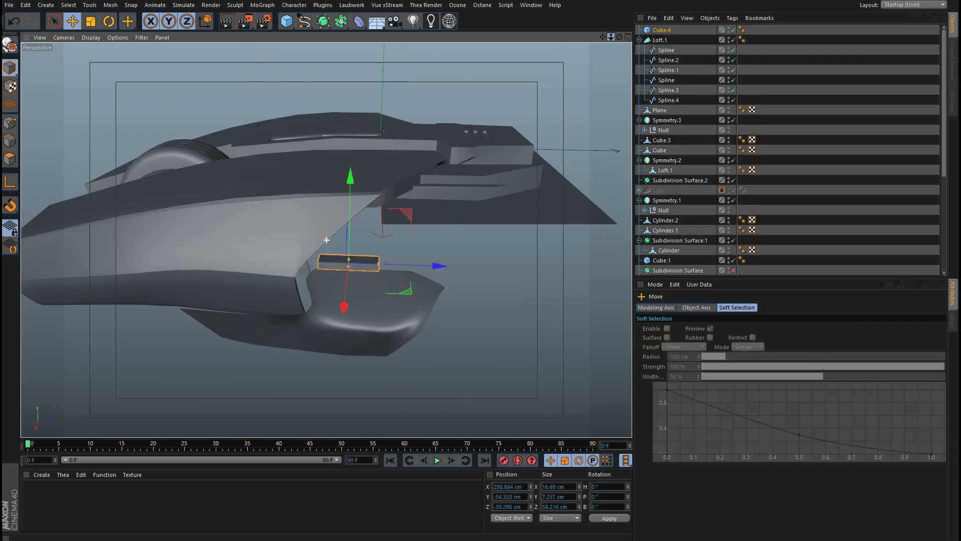
Select Spline.3 of the side loft for adjustment
{"action": "left_click", "coordinate": [685, 91]}
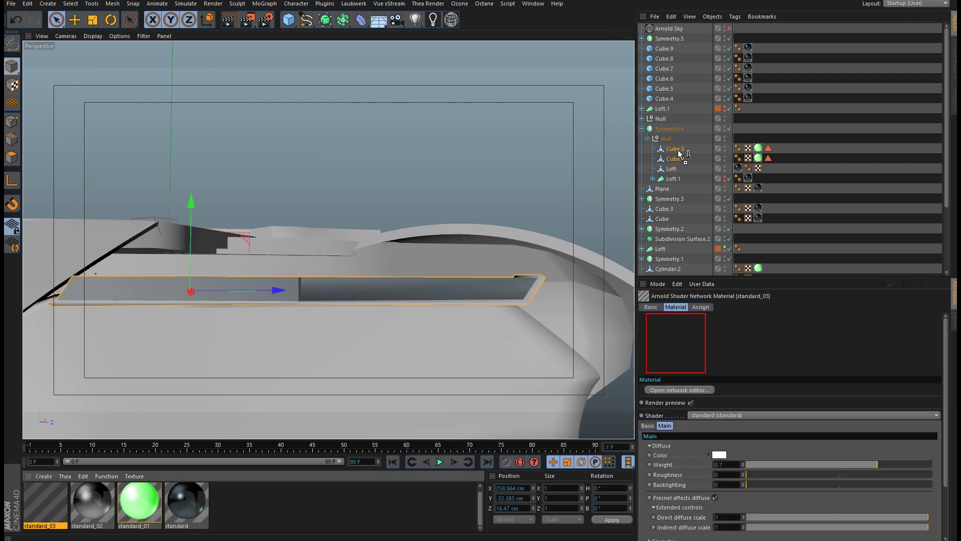
Assign the standard_03 material to Cube.5
{"action": "left_click_drag", "start_coordinate": [679, 150], "coordinate": [678, 149]}
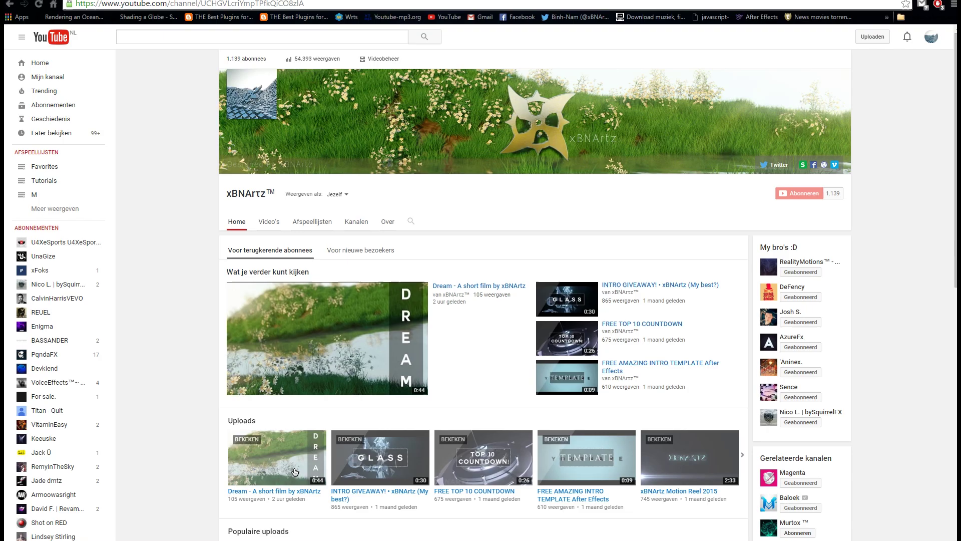
Open the 'Dream - A short film' video from the channel page
{"action": "left_click", "coordinate": [295, 472]}
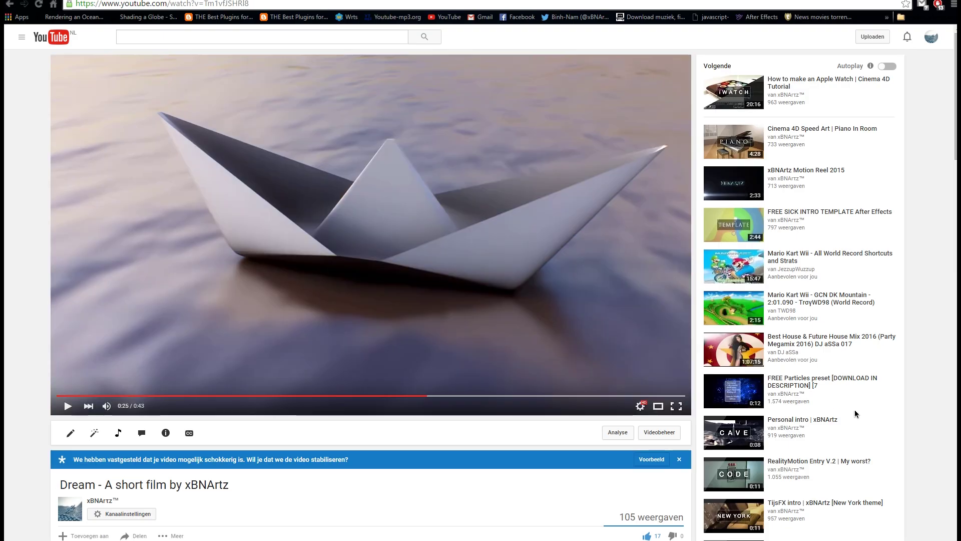